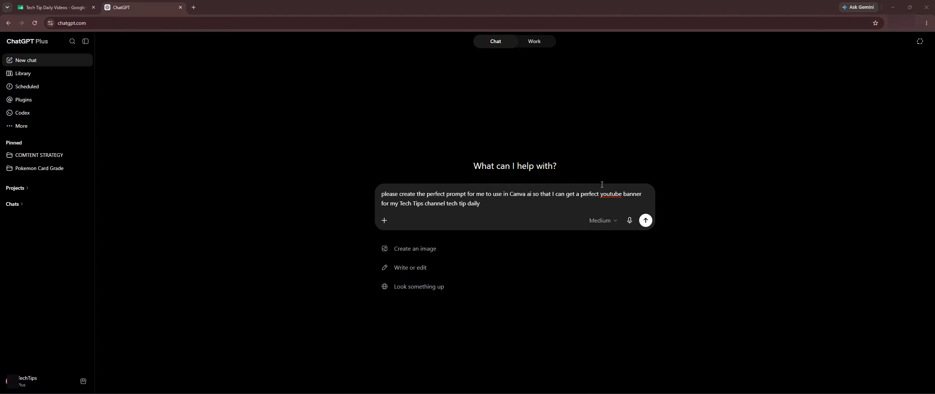
# Step: Submit the drafted request for a Canva AI YouTube banner prompt and copy the prompt generated in the reply
pyautogui.click(495, 200)
pyautogui.press('Return')
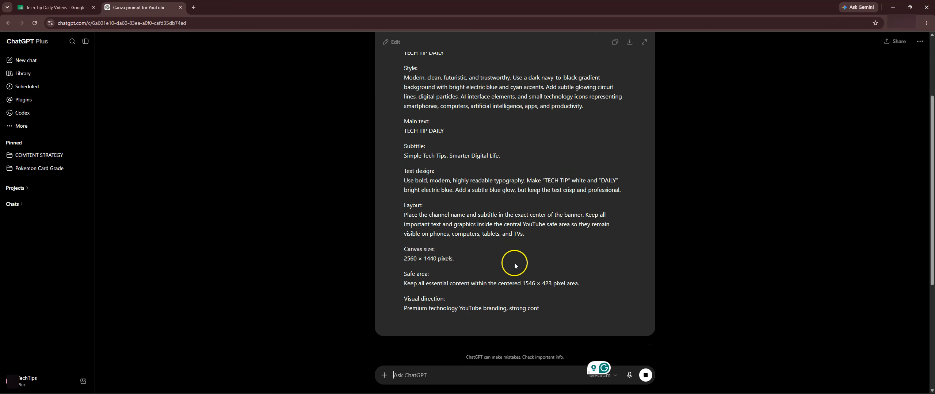
pyautogui.scroll(2, 499, 197)
pyautogui.scroll(-4, 520, 182)
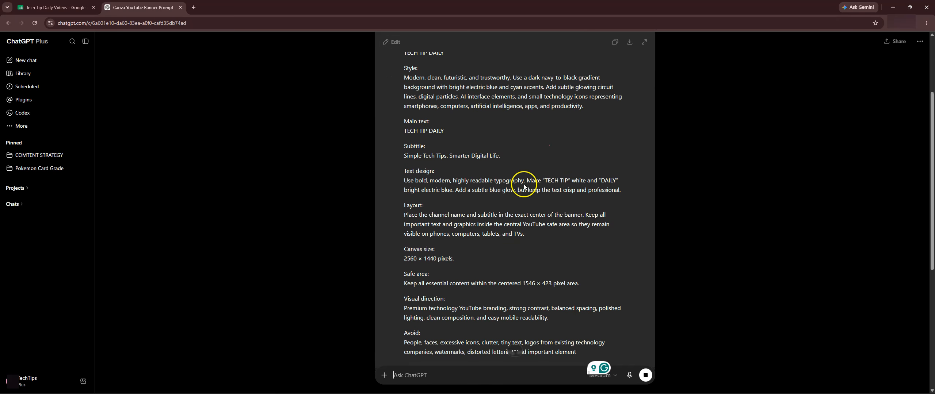
pyautogui.scroll(5, 649, 194)
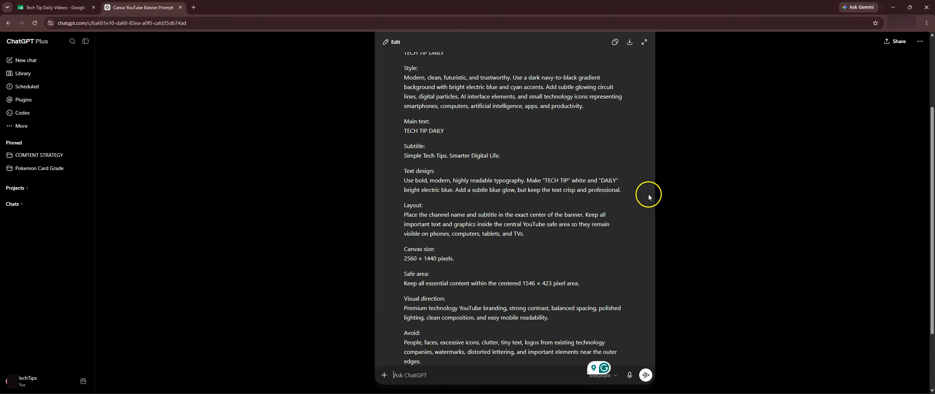
pyautogui.click(615, 121)
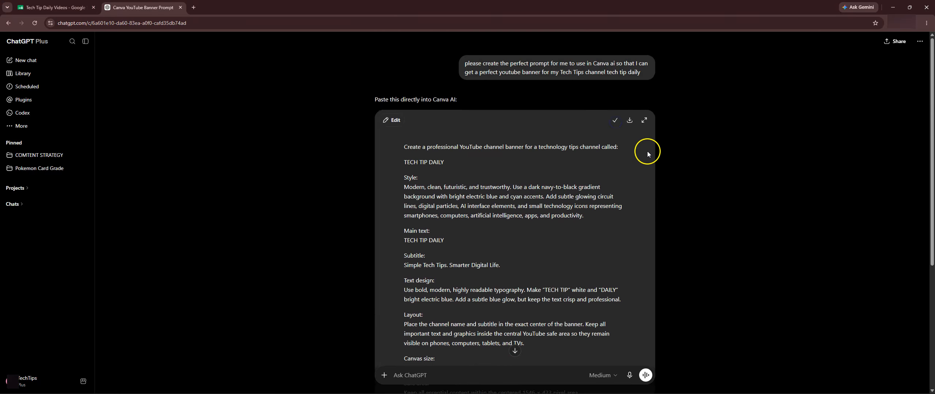
# Step: Read through the generated banner prompt, checking its style, text design, layout, canvas size, safe area and avoid sections
pyautogui.scroll(-2, 569, 191)
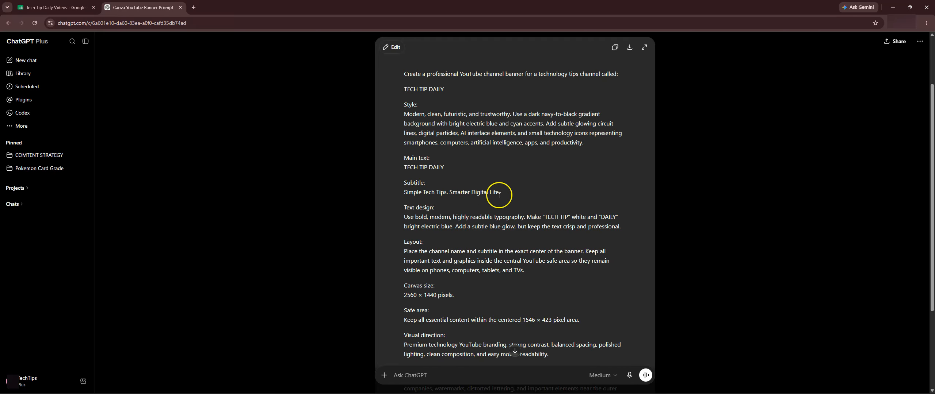
pyautogui.scroll(-3, 511, 192)
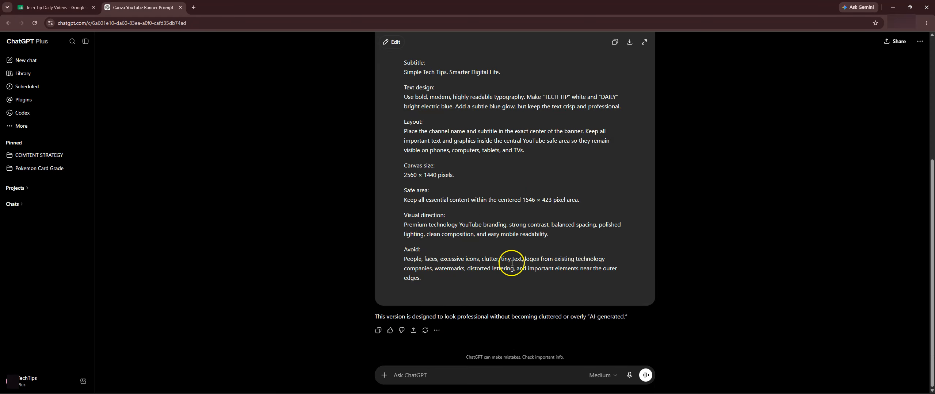
pyautogui.scroll(5, 512, 263)
pyautogui.scroll(-5, 439, 157)
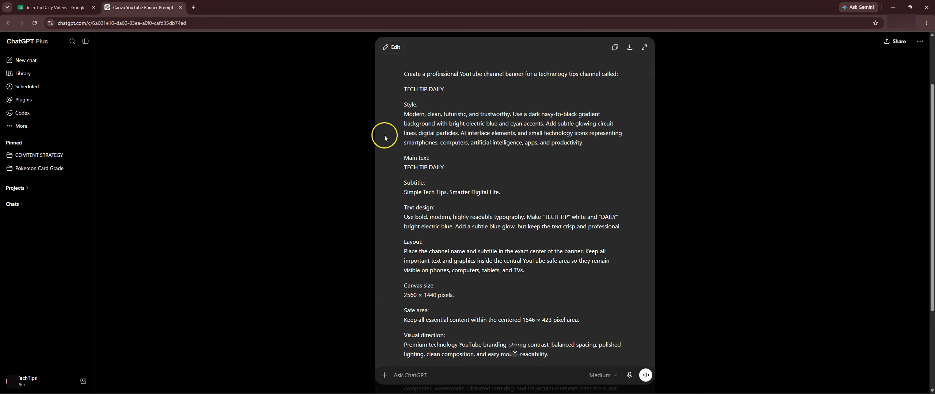
pyautogui.scroll(3, 490, 197)
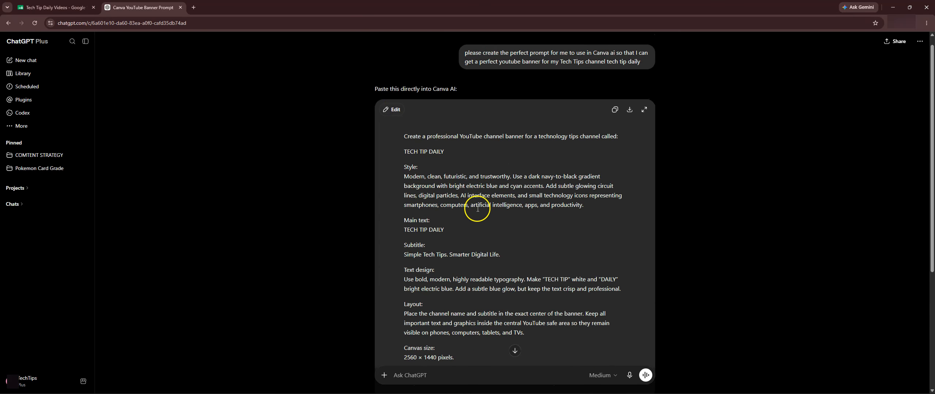
pyautogui.scroll(-3, 526, 189)
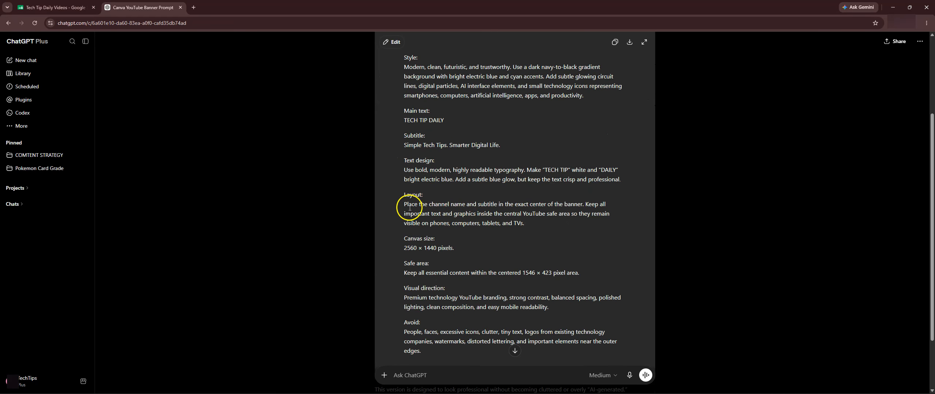
pyautogui.scroll(-1, 489, 270)
pyautogui.scroll(2, 474, 276)
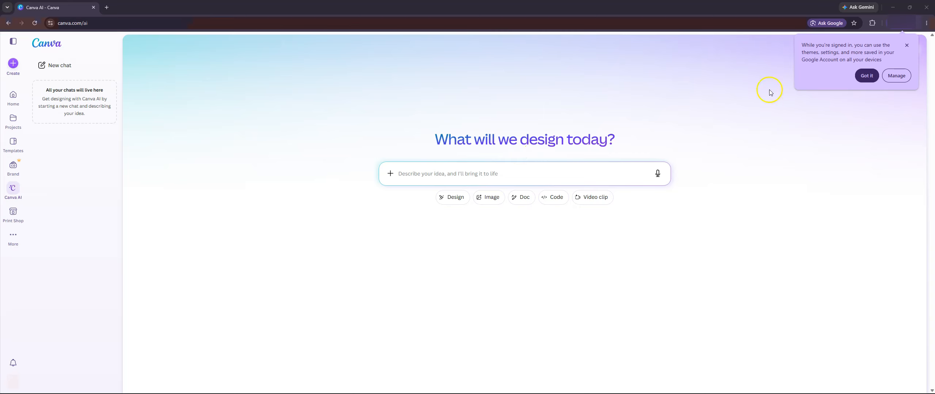
# Step: Switch to Canva AI, dismiss the browser sign-in notice and set up a Design request for a Social media YouTube Banner
pyautogui.click(907, 45)
pyautogui.click(462, 178)
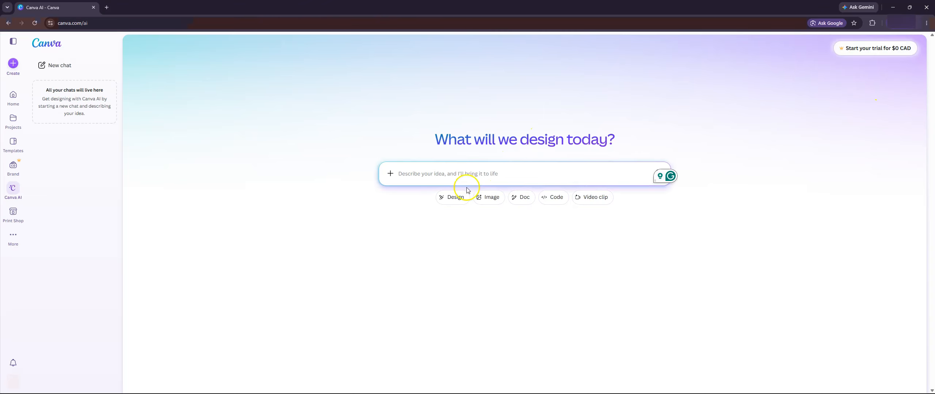
pyautogui.click(456, 199)
pyautogui.click(409, 206)
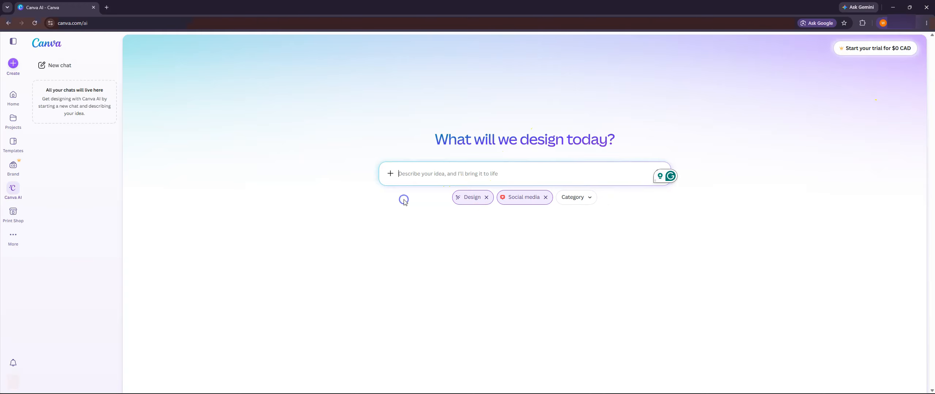
pyautogui.click(575, 206)
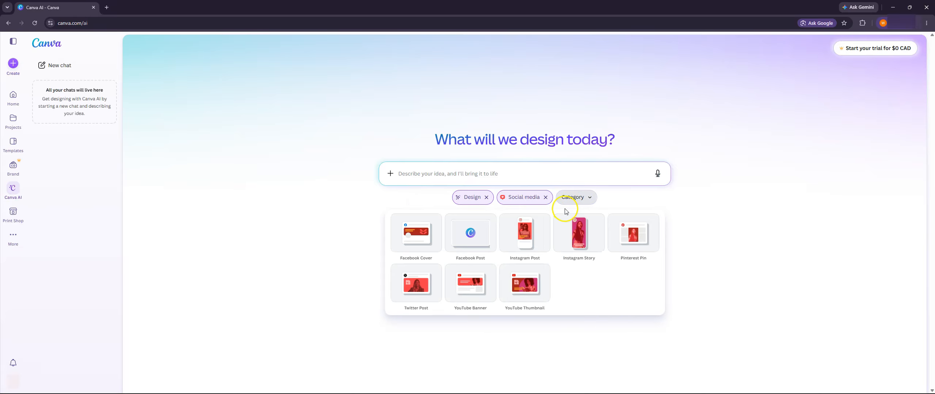
pyautogui.click(465, 301)
# Step: Paste the copied TECH TIP DAILY banner prompt into the idea description, check it and submit it
pyautogui.click(452, 174)
pyautogui.hotkey('ctrl', 'v')
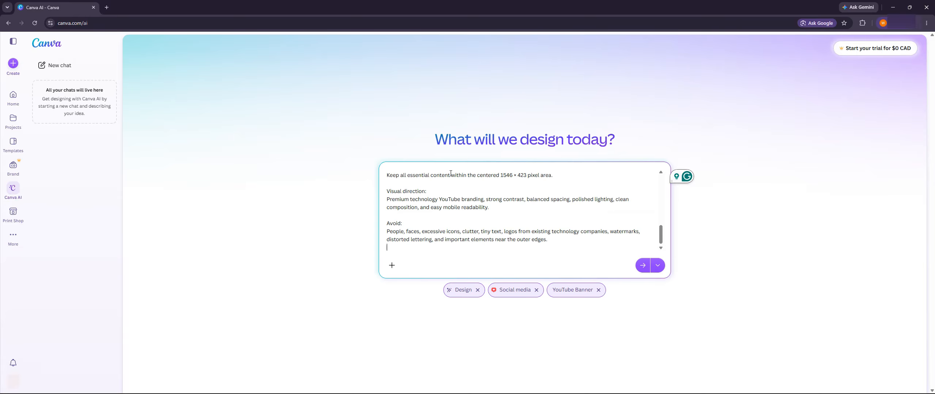
pyautogui.scroll(5, 475, 205)
pyautogui.scroll(-10, 514, 188)
pyautogui.scroll(10, 552, 214)
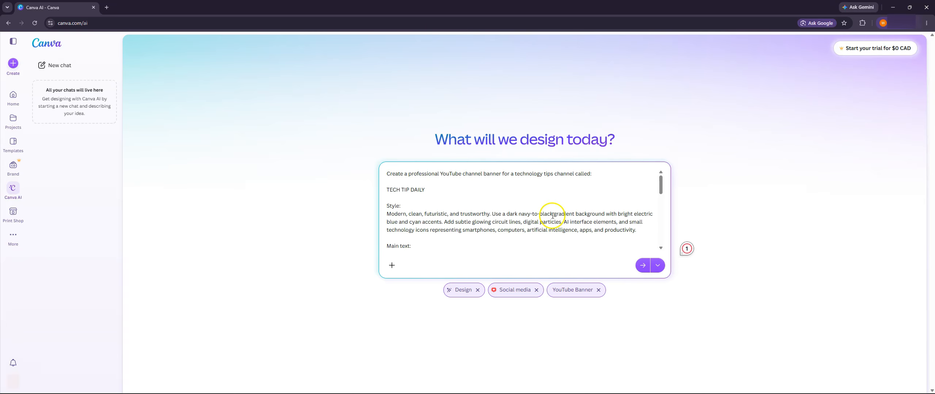
pyautogui.scroll(-10, 430, 190)
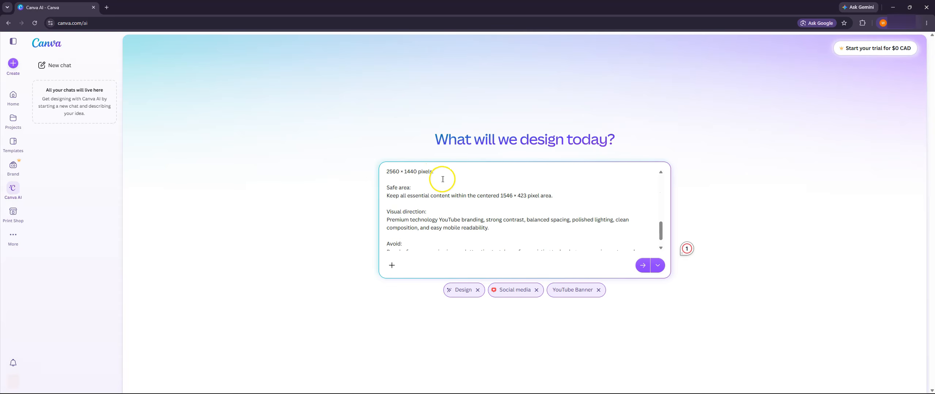
pyautogui.click(642, 266)
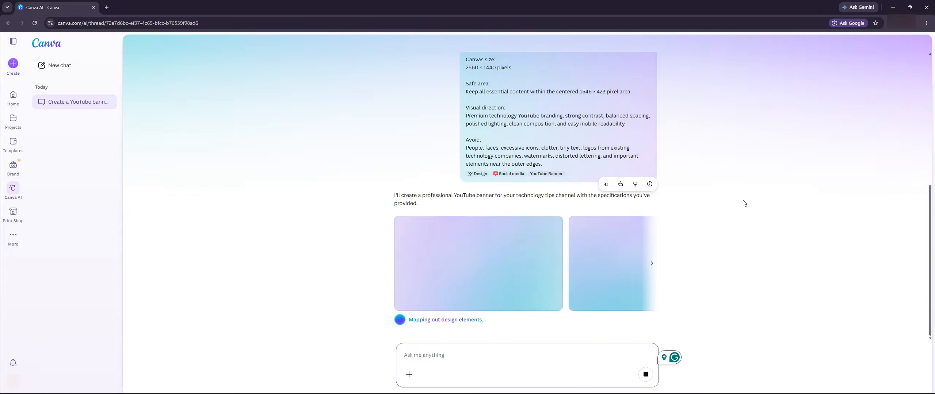
# Step: Browse the generated YouTube banner designs to compare them, closing the editor page opened for the first one
pyautogui.scroll(2, 678, 99)
pyautogui.scroll(4, 785, 195)
pyautogui.scroll(-6, 777, 202)
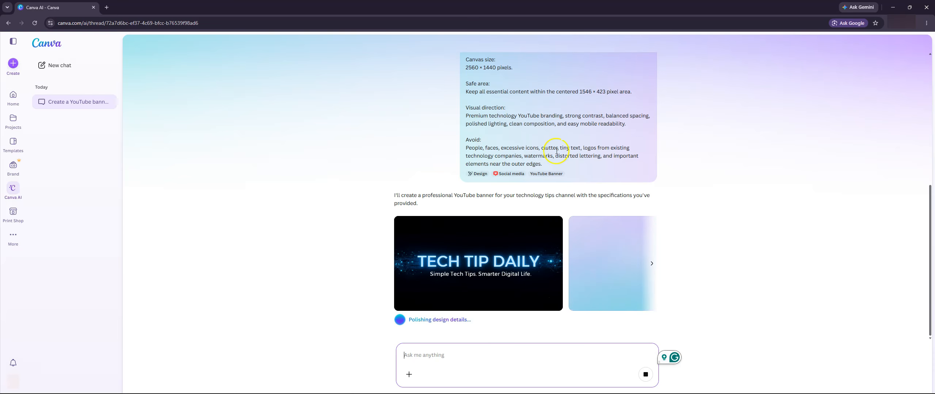
pyautogui.click(652, 278)
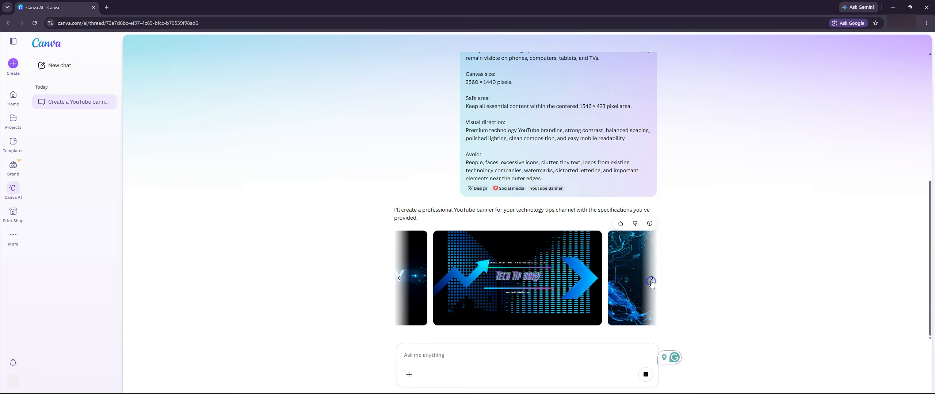
pyautogui.click(651, 278)
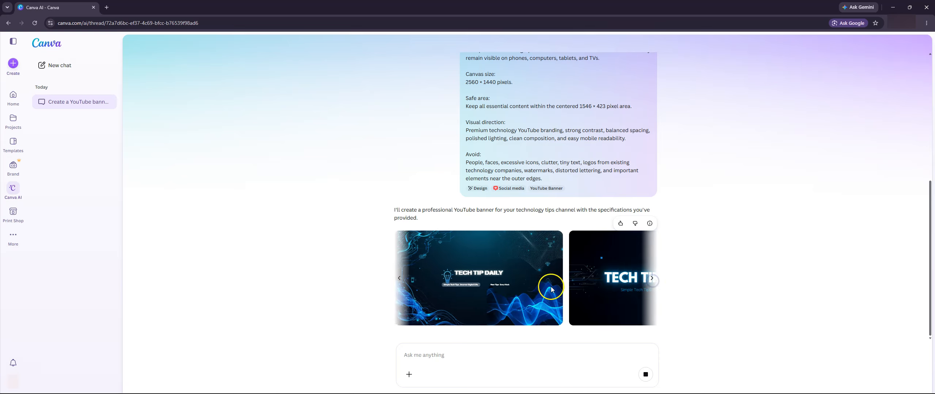
pyautogui.click(651, 278)
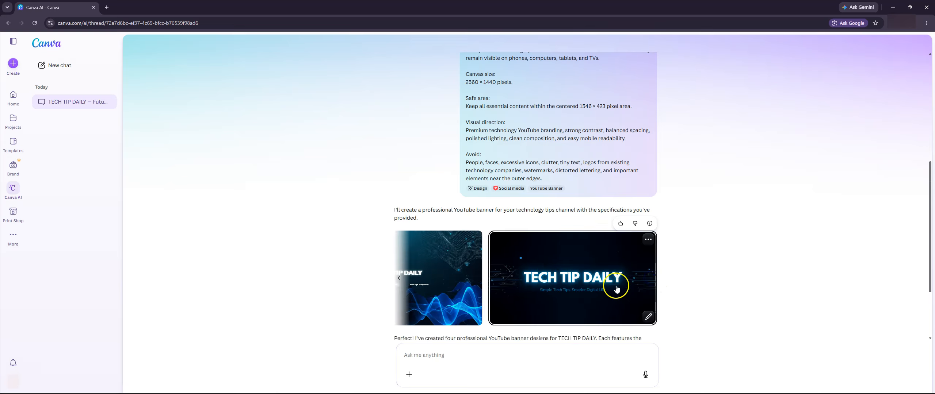
pyautogui.click(400, 281)
pyautogui.click(401, 281)
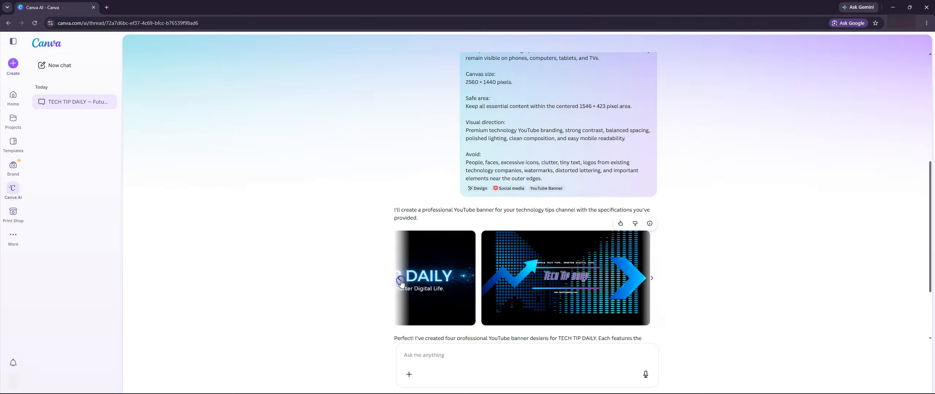
pyautogui.click(401, 282)
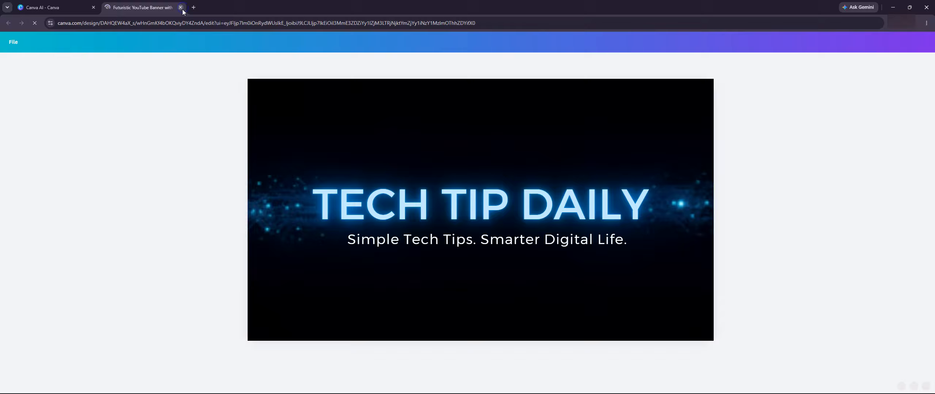
pyautogui.click(181, 7)
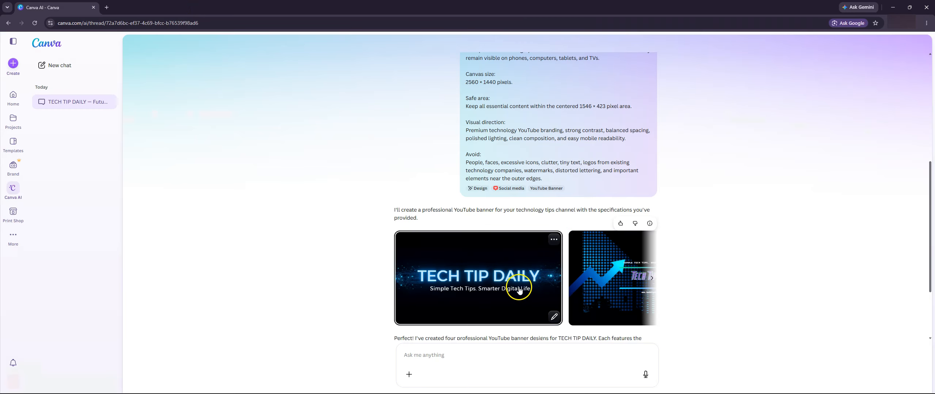
# Step: Open the last generated banner, with the glowing white title on dark circuit lines, in the design editor
pyautogui.click(652, 279)
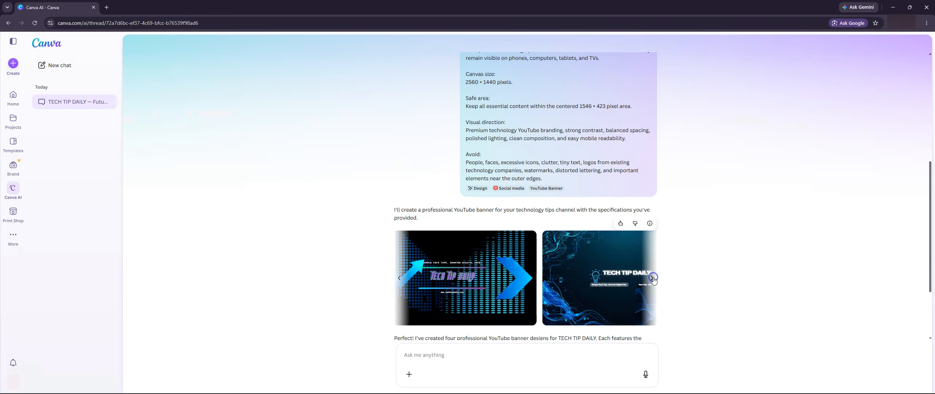
pyautogui.click(653, 279)
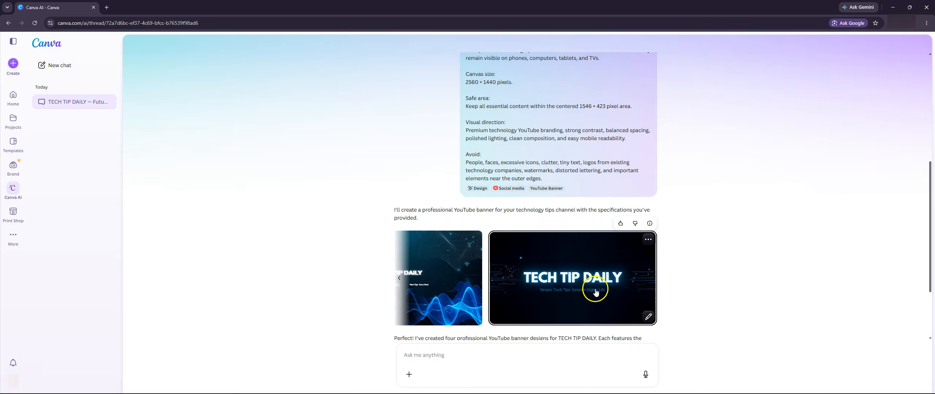
pyautogui.click(617, 278)
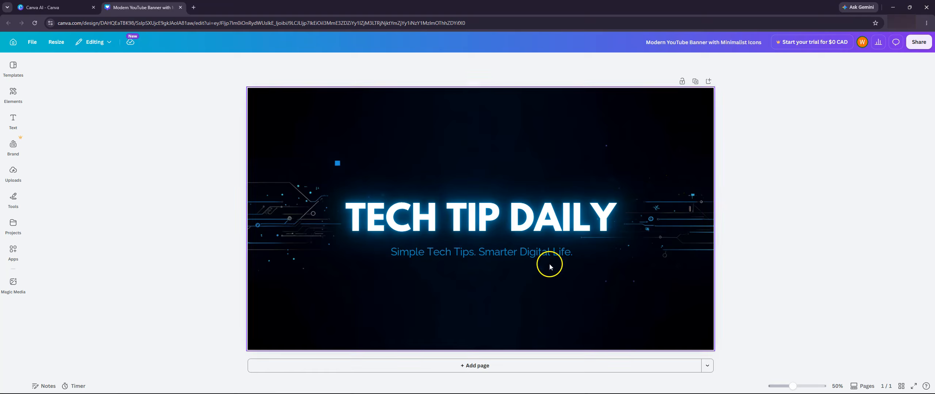
# Step: Change the text color of the "Simple Tech Tips. Smarter Digital Life." subtitle to white
pyautogui.click(476, 253)
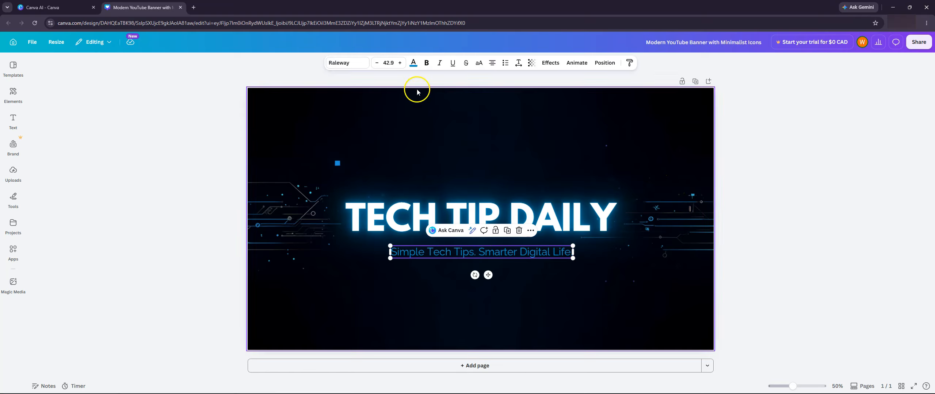
pyautogui.click(413, 62)
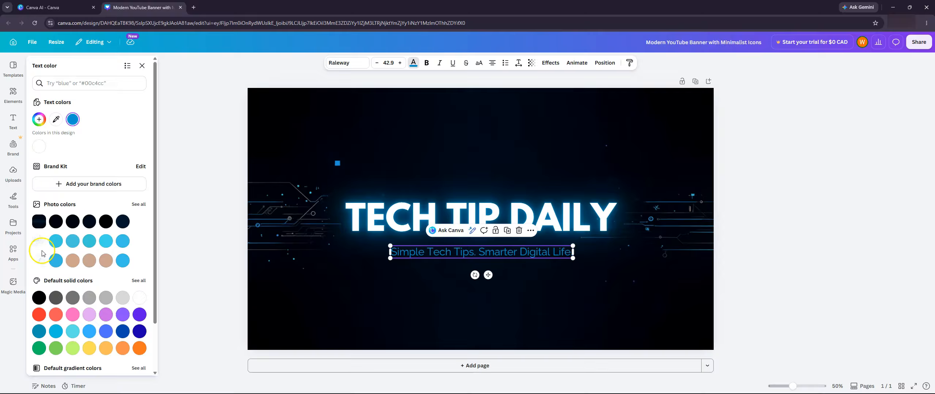
pyautogui.click(140, 298)
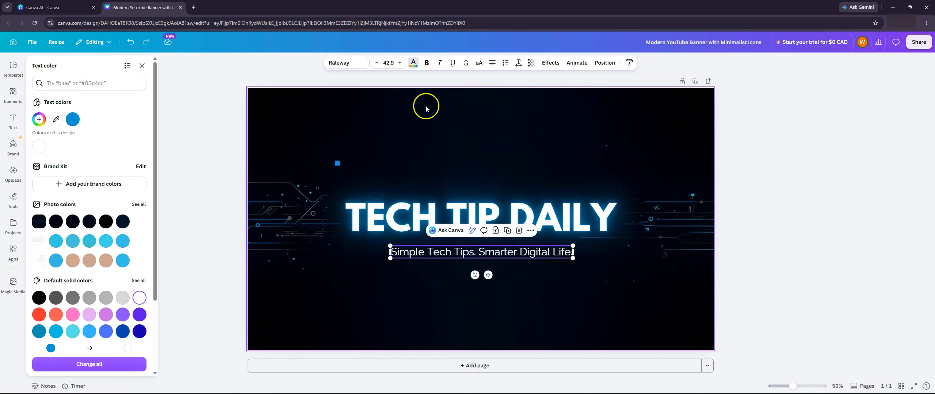
# Step: Apply the Neon text effect to the subtitle below the TECH TIP DAILY title
pyautogui.click(550, 63)
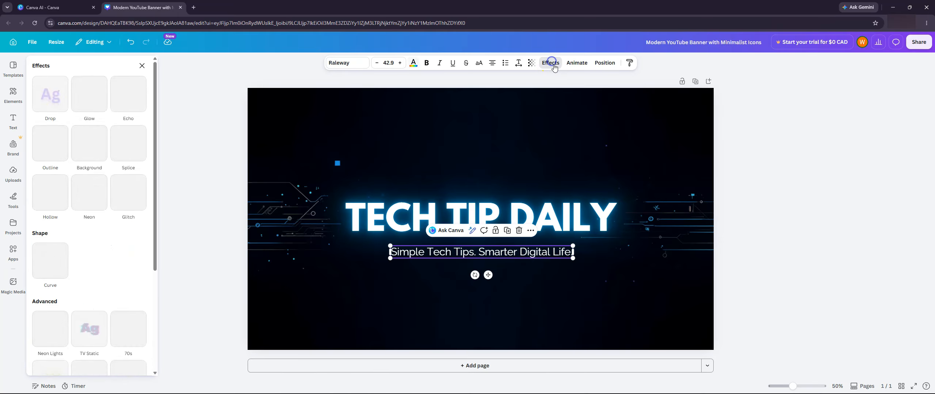
pyautogui.click(98, 195)
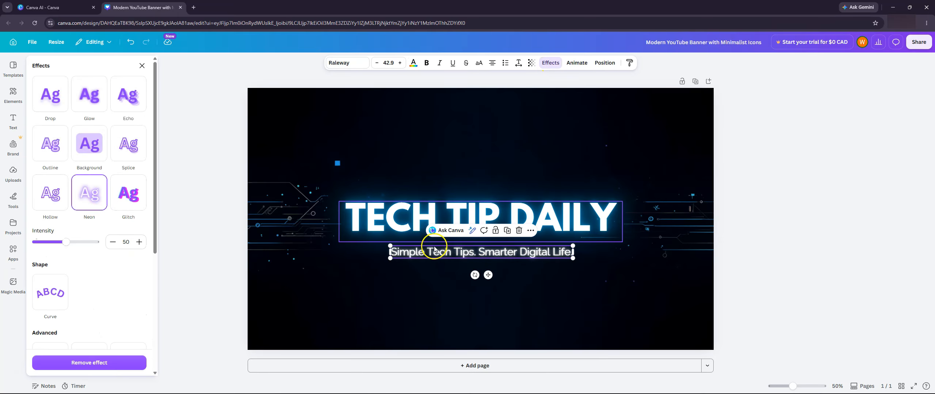
pyautogui.click(823, 156)
pyautogui.click(625, 152)
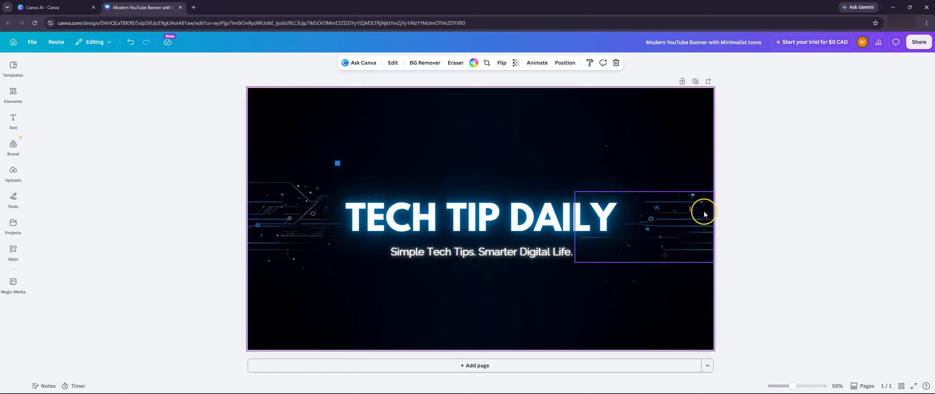
pyautogui.click(336, 166)
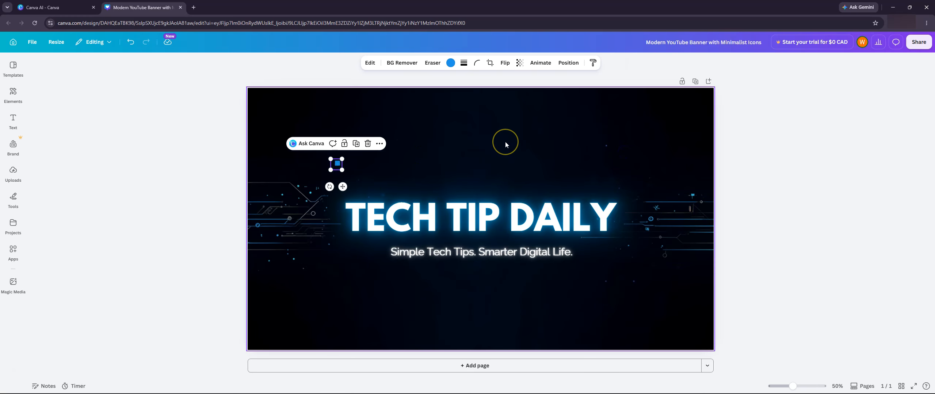
pyautogui.click(725, 155)
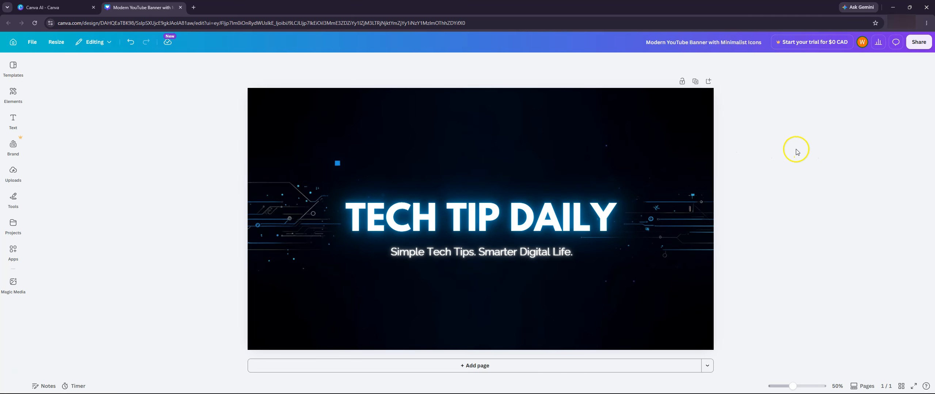
# Step: Select the banner's background and ask Canva to make an image of a robot
pyautogui.click(442, 143)
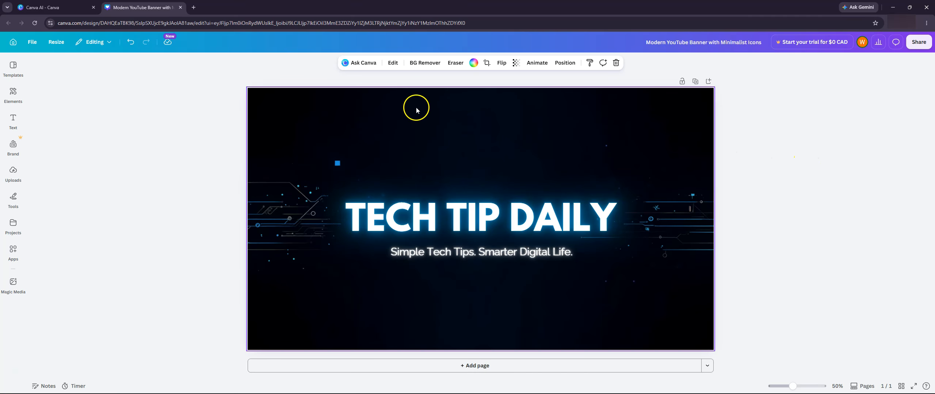
pyautogui.click(360, 62)
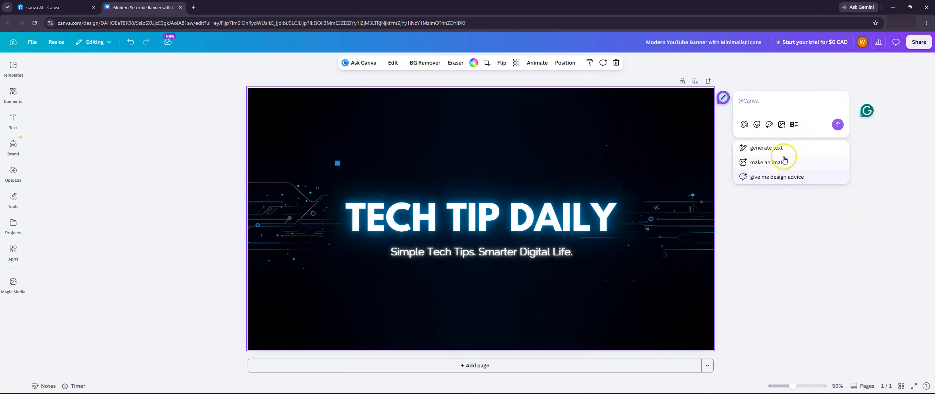
pyautogui.click(771, 164)
pyautogui.click(804, 110)
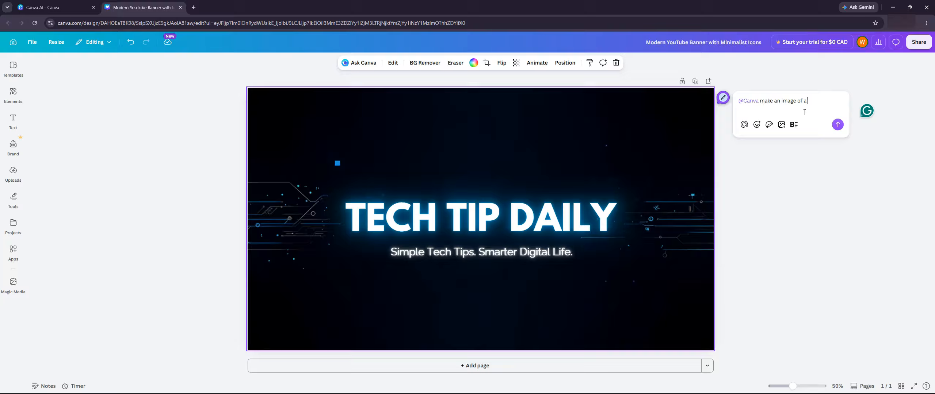
pyautogui.click(859, 136)
pyautogui.click(840, 125)
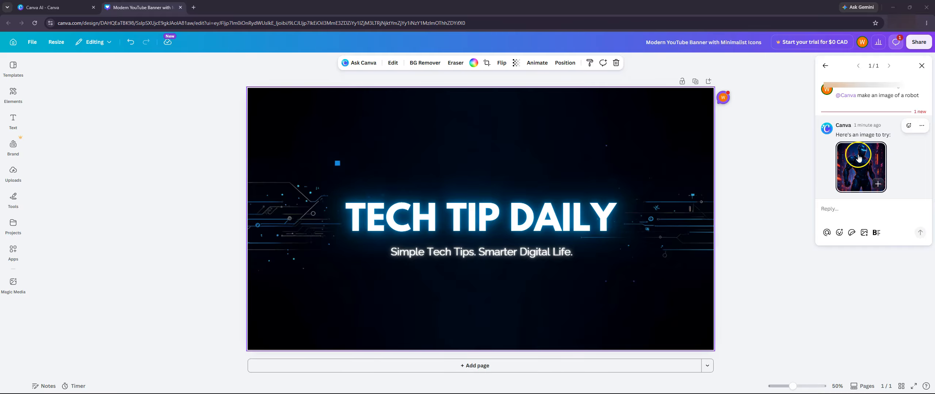
# Step: Try the generated robot image as the banner's background, and undo the replacement
pyautogui.click(867, 166)
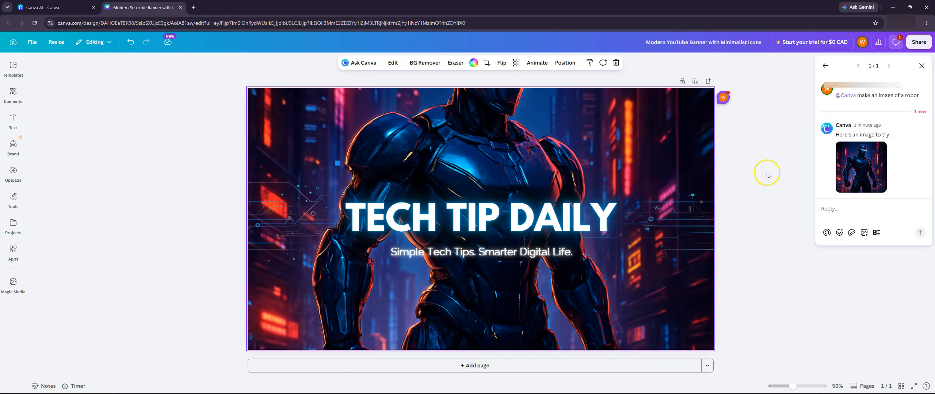
pyautogui.click(510, 143)
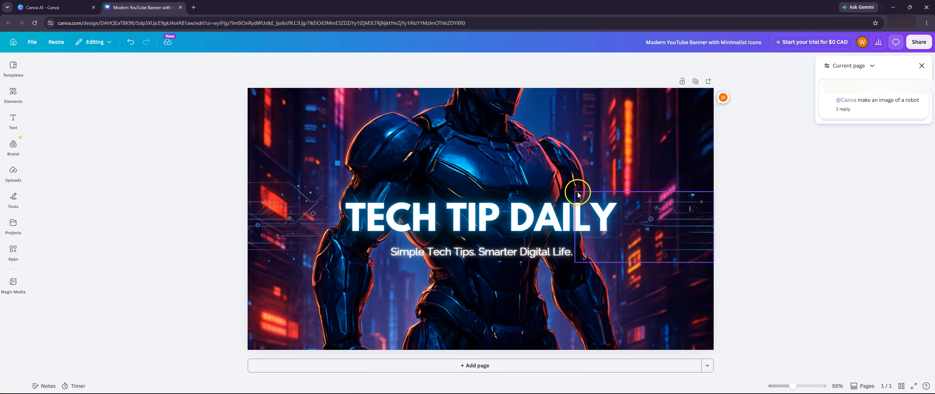
pyautogui.click(124, 44)
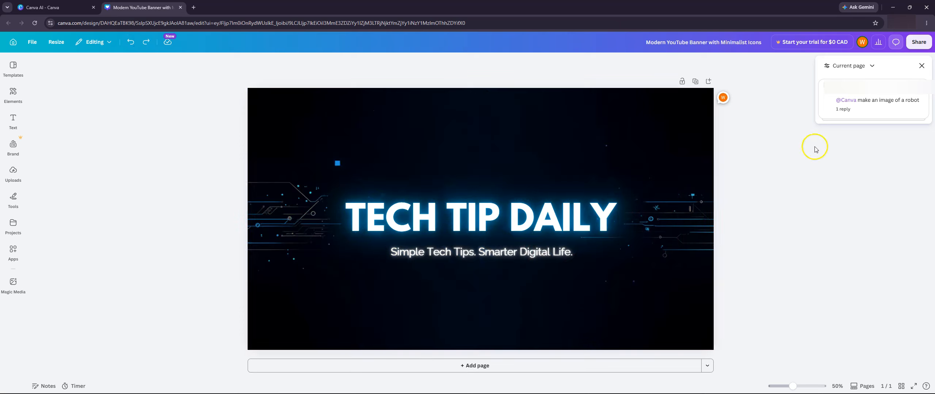
# Step: Add the generated robot image to the banner as a separate element, shrink it and place it in the banner's lower-left corner
pyautogui.click(873, 109)
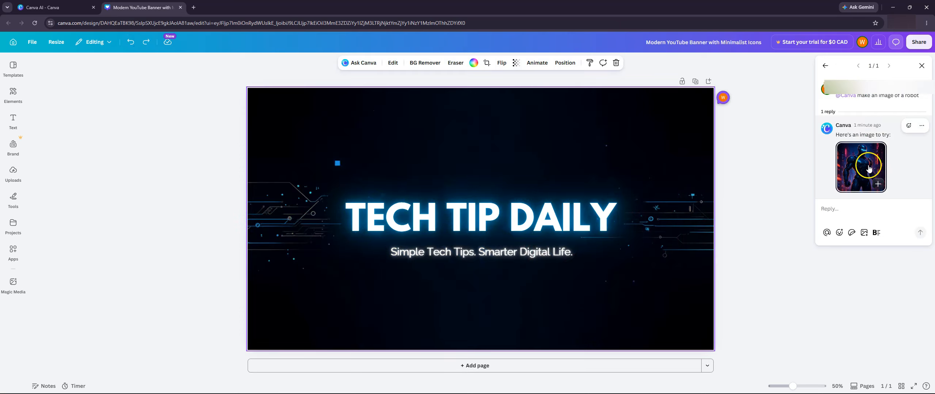
pyautogui.click(878, 184)
pyautogui.moveTo(518, 205); pyautogui.dragTo(392, 193)
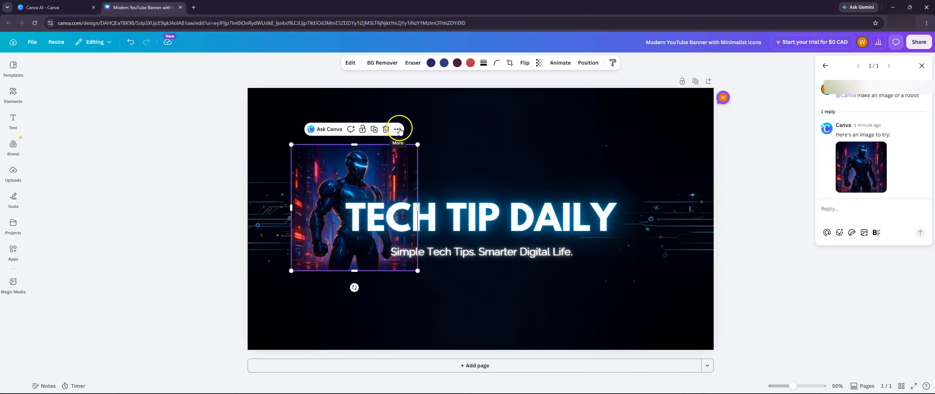
pyautogui.moveTo(420, 272); pyautogui.dragTo(360, 211)
pyautogui.moveTo(329, 174); pyautogui.dragTo(292, 307)
pyautogui.moveTo(320, 278); pyautogui.dragTo(307, 295)
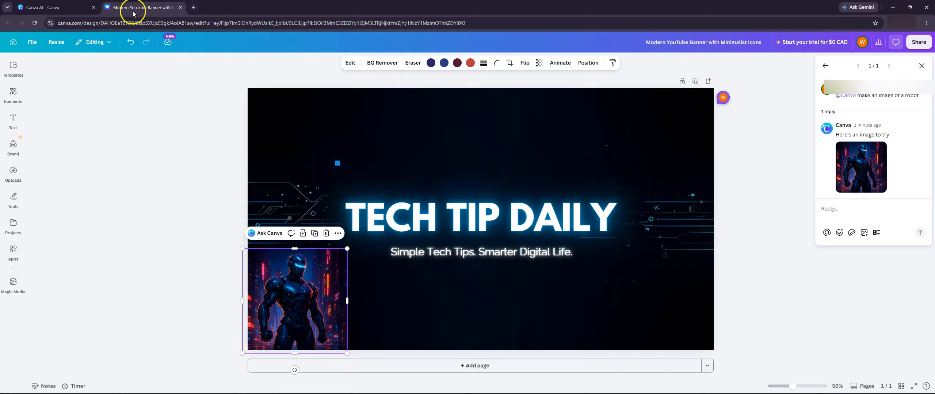
# Step: Close the banner's editor page and start a blank Canva AI chat
pyautogui.click(179, 7)
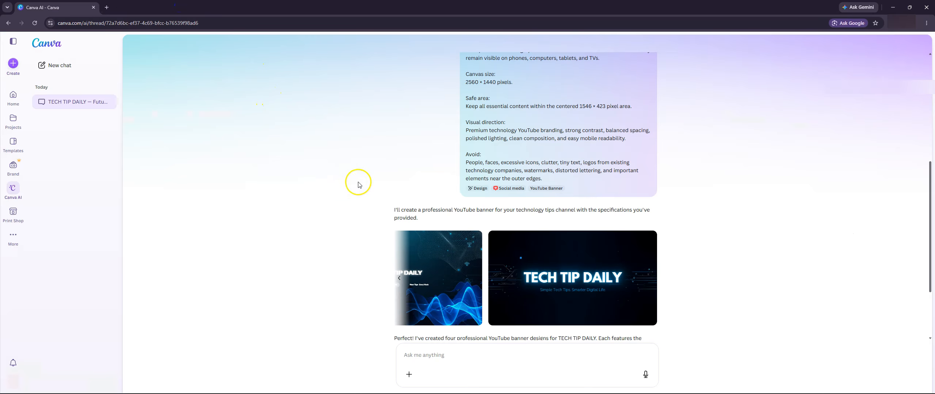
pyautogui.click(13, 188)
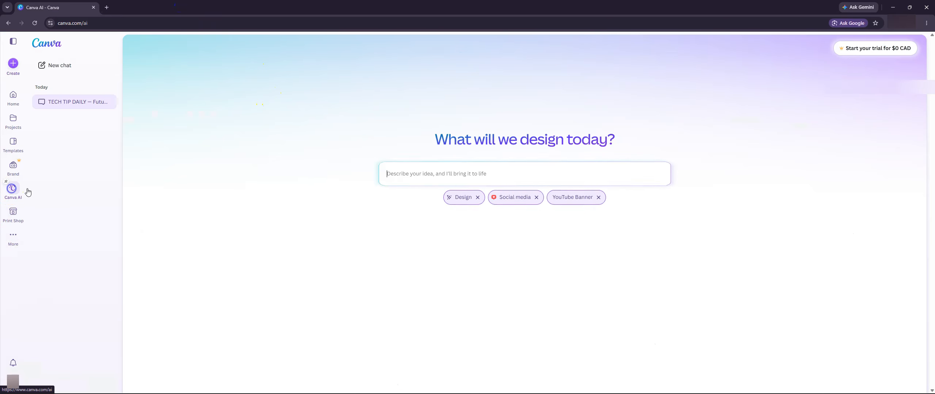
pyautogui.click(477, 218)
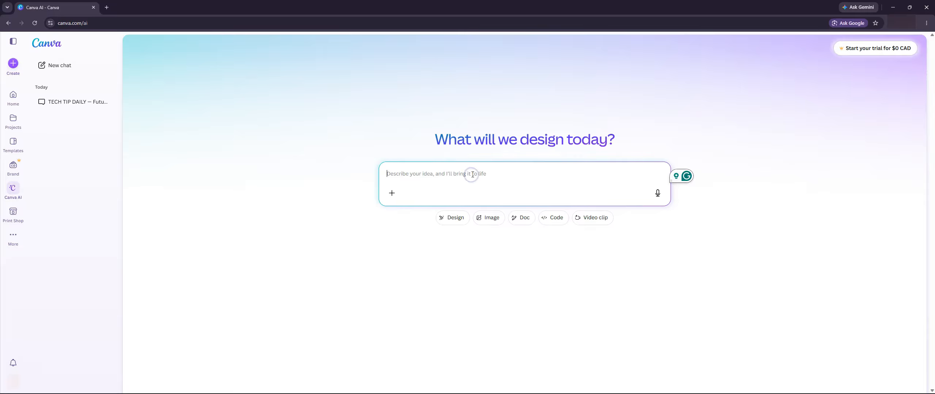
# Step: Paste the TECH TIP DAILY YouTube banner prompt into the new chat and review its style, title, subtitle and text design sections
pyautogui.hotkey('ctrl', 'v')
pyautogui.scroll(3, 538, 208)
pyautogui.scroll(-3, 539, 208)
pyautogui.scroll(5, 537, 207)
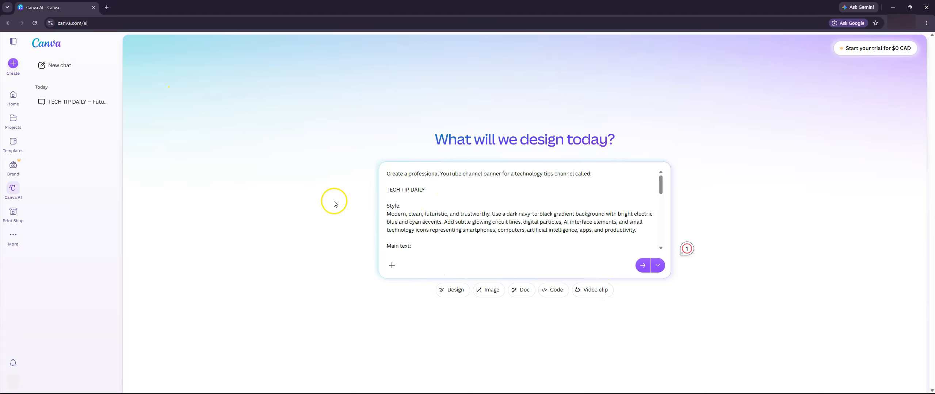
pyautogui.moveTo(394, 180); pyautogui.dragTo(514, 246)
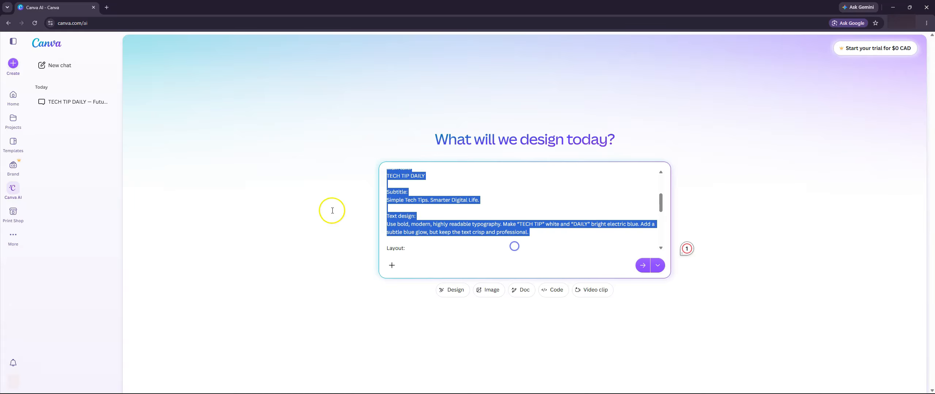
pyautogui.click(298, 195)
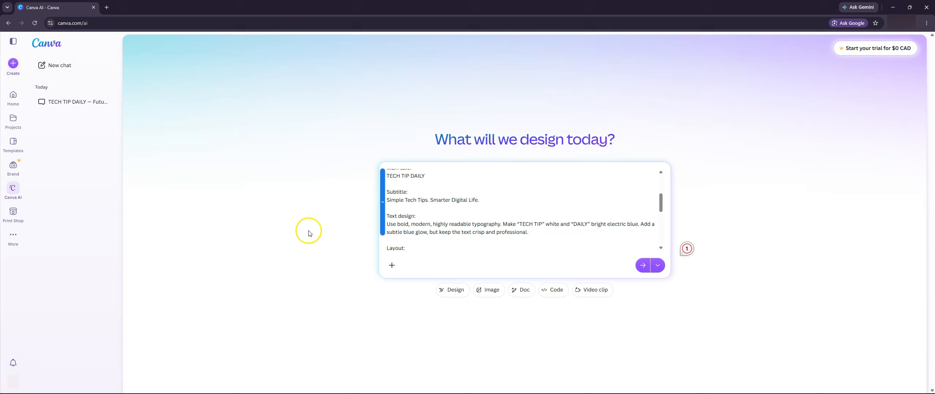